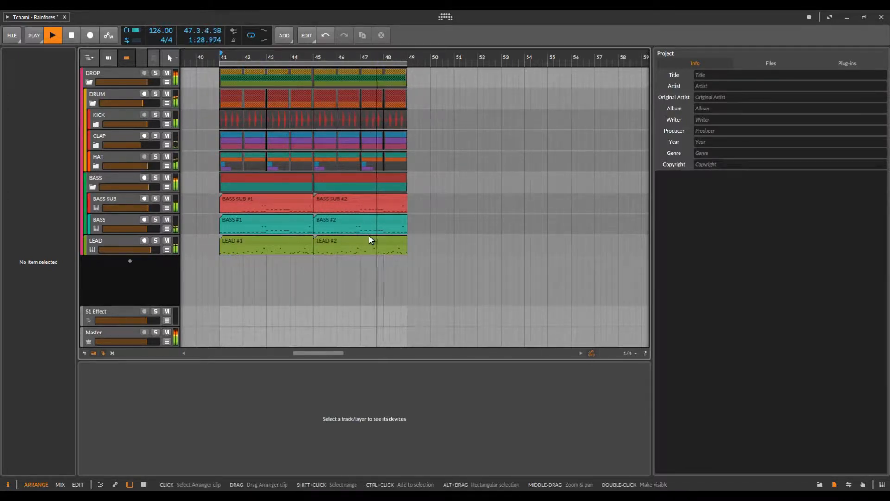
- Solo the KICK, CLAP, HAT and BASS group tracks one after another while playing the drop from bar 41
key(space)
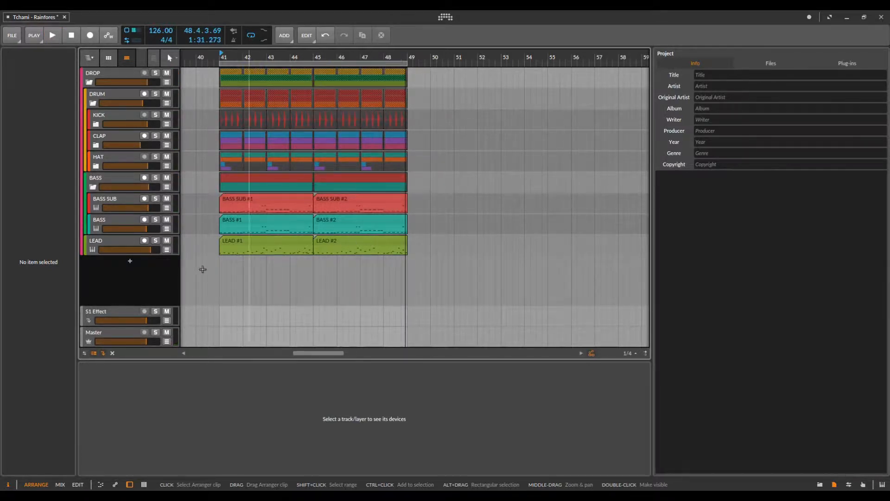
click(155, 115)
key(space)
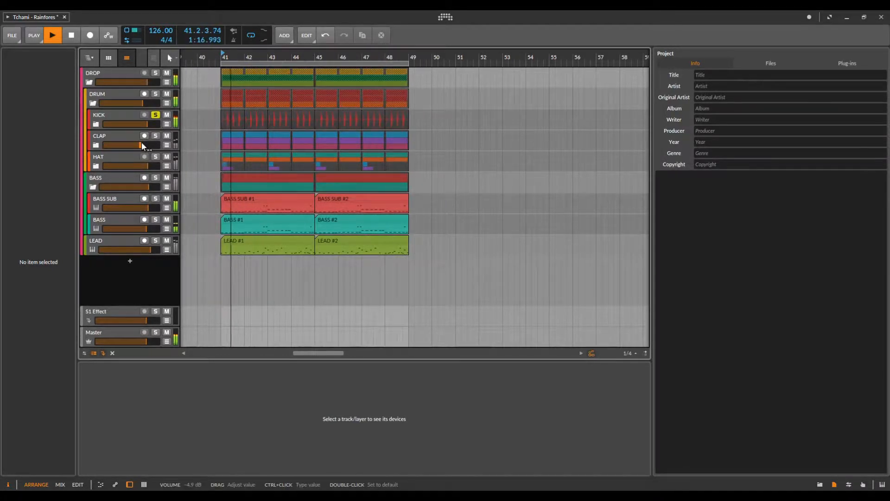
click(156, 138)
key(space)
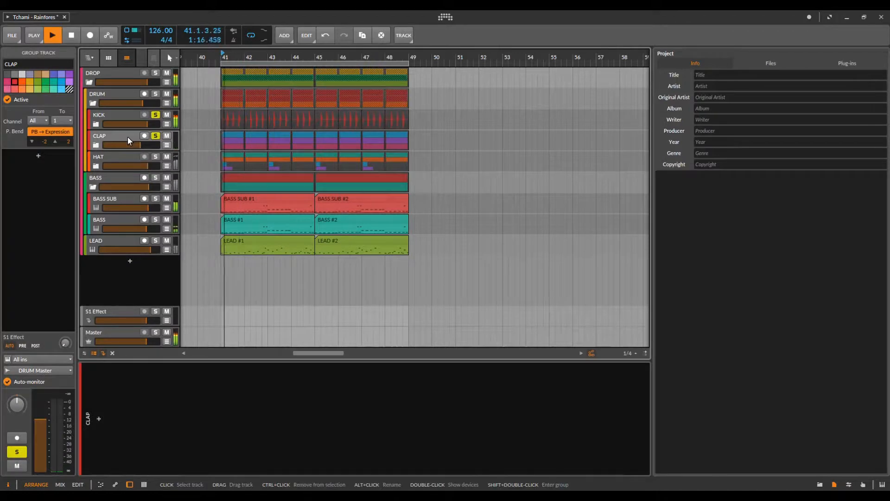
key(space)
click(155, 156)
key(space)
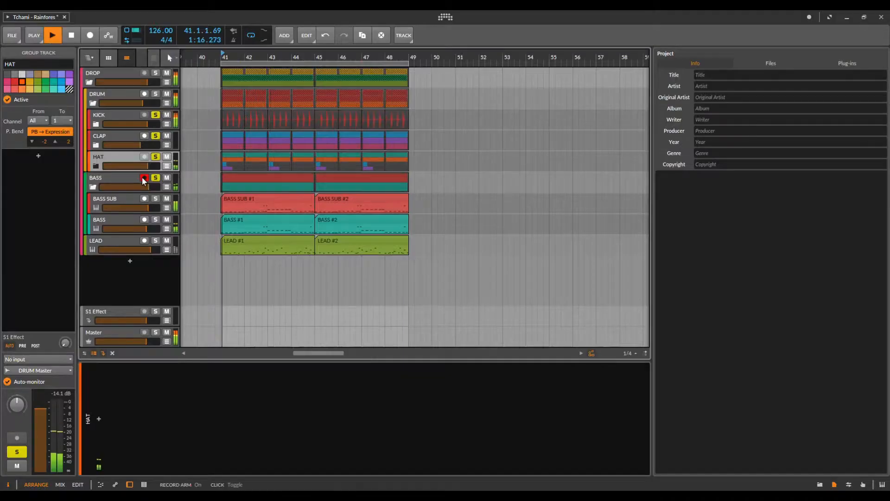
click(156, 178)
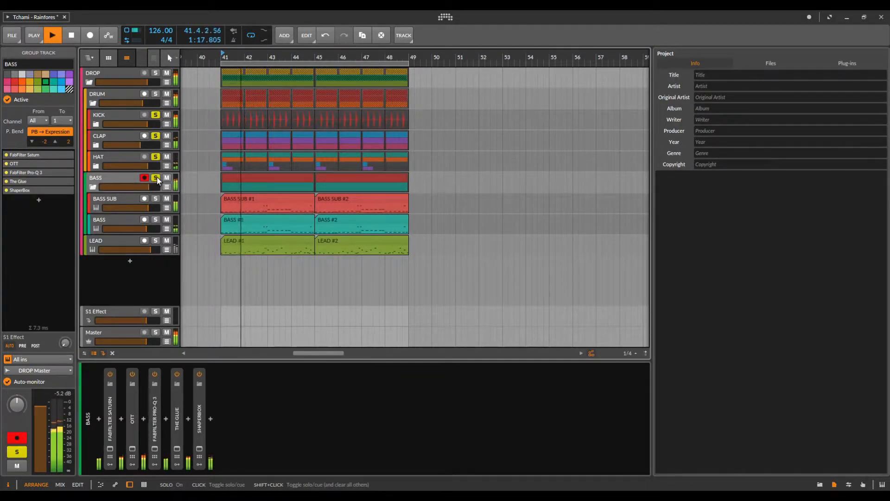
- Open Massive on the BASS SUB track, audition the part, and choose the Square-Saw I wavetable for OSC1
click(119, 197)
click(113, 219)
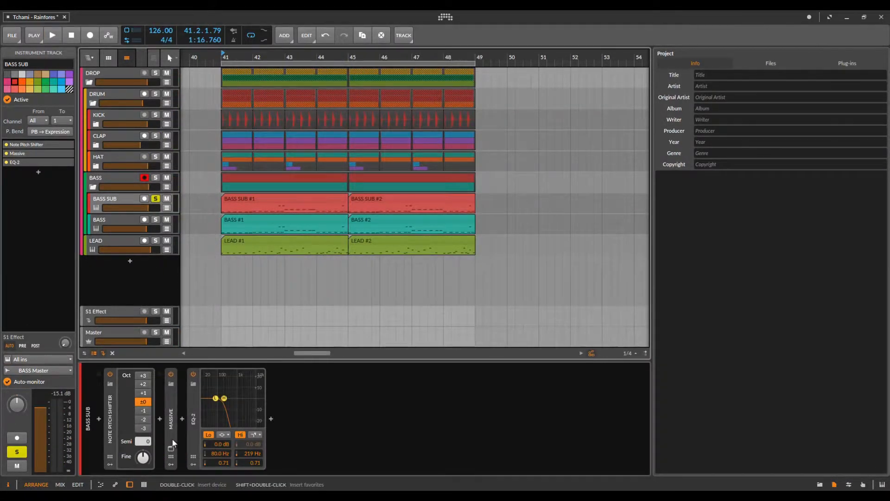
click(171, 447)
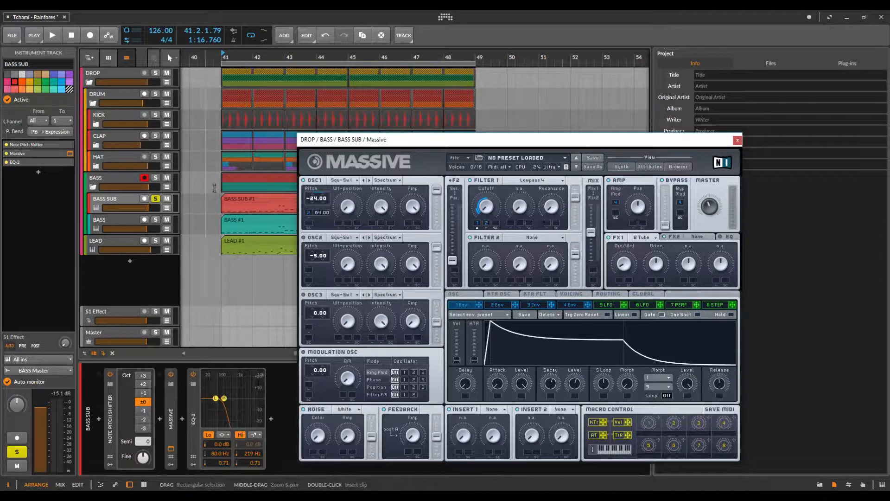
key(space)
key(space)
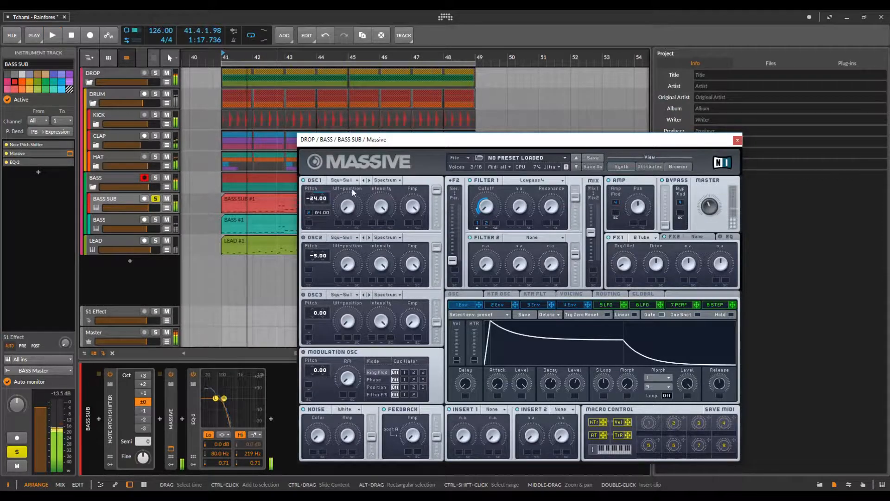
click(341, 181)
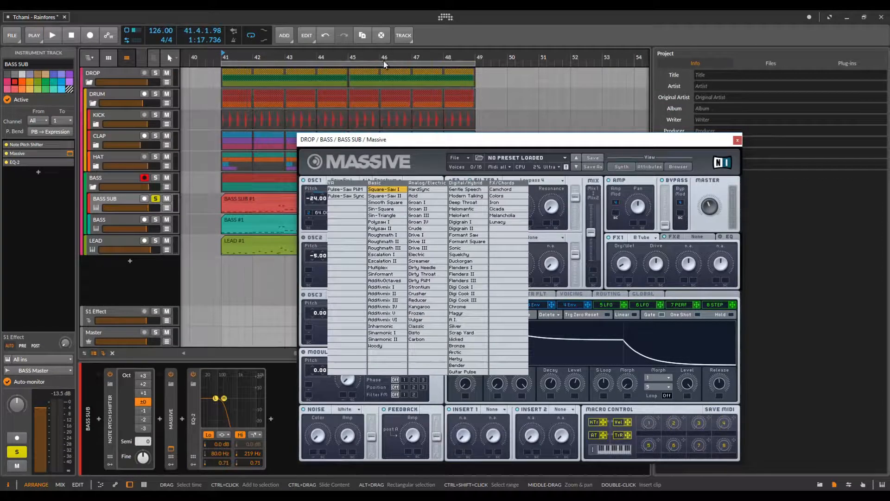
click(399, 193)
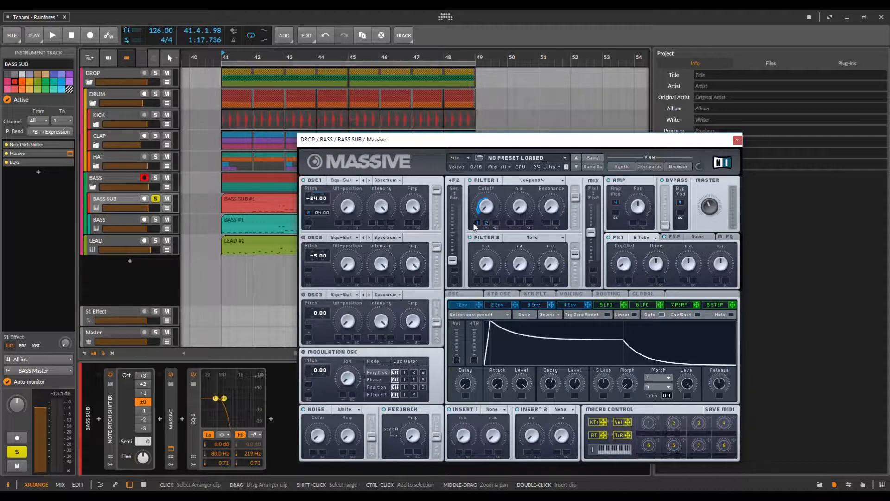
- Show envelope 2 in the BASS SUB track's Massive and slightly adjust its decay during playback
click(504, 305)
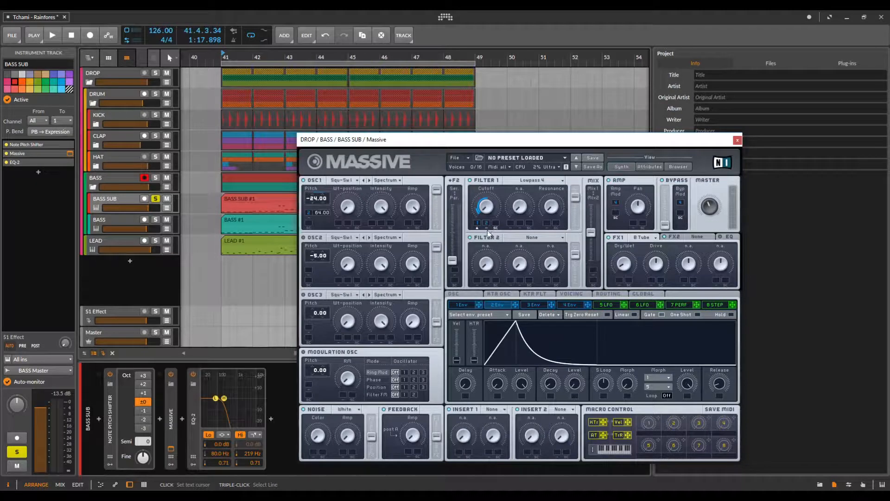
key(space)
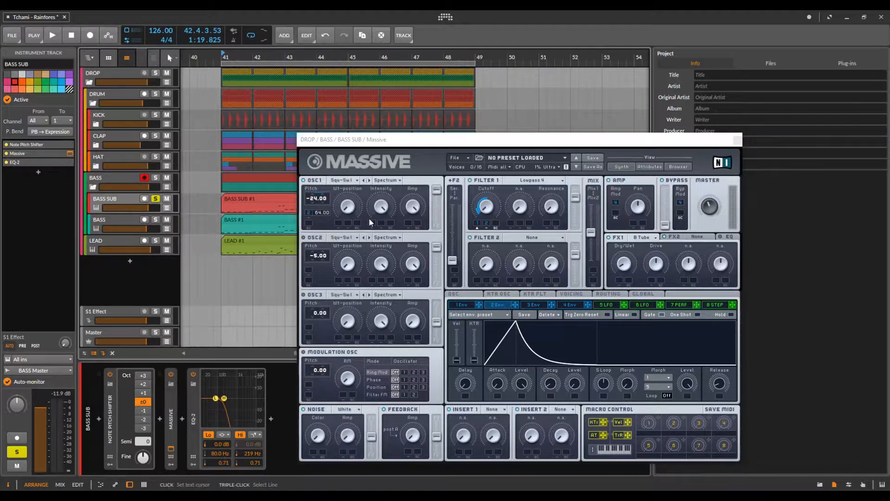
key(space)
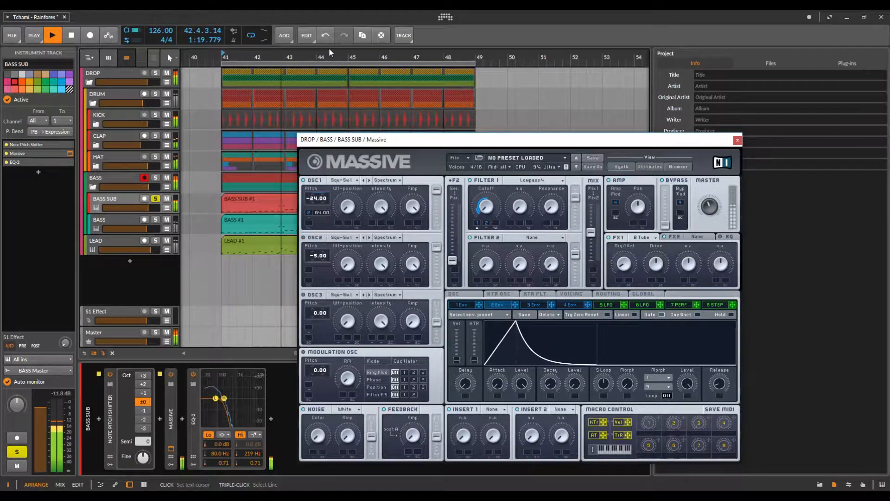
mouse_move(551, 383)
mouse_down()
mouse_move(564, 346)
mouse_move(548, 385)
mouse_up()
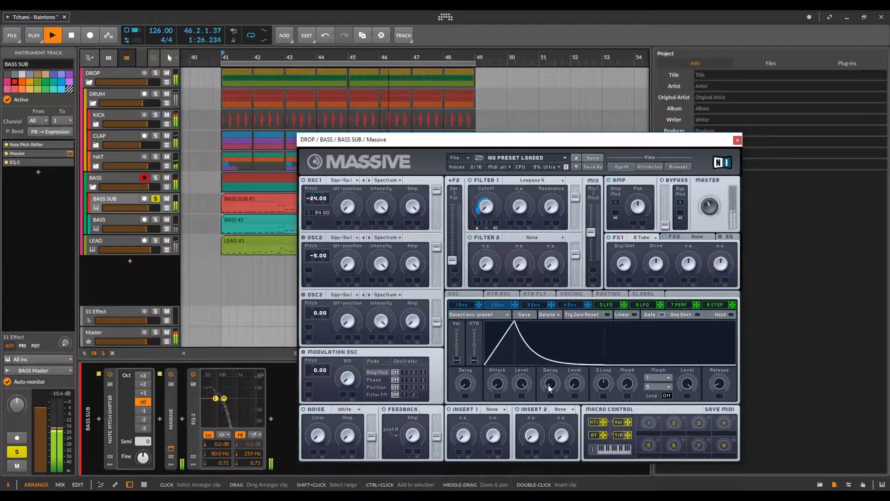
key(space)
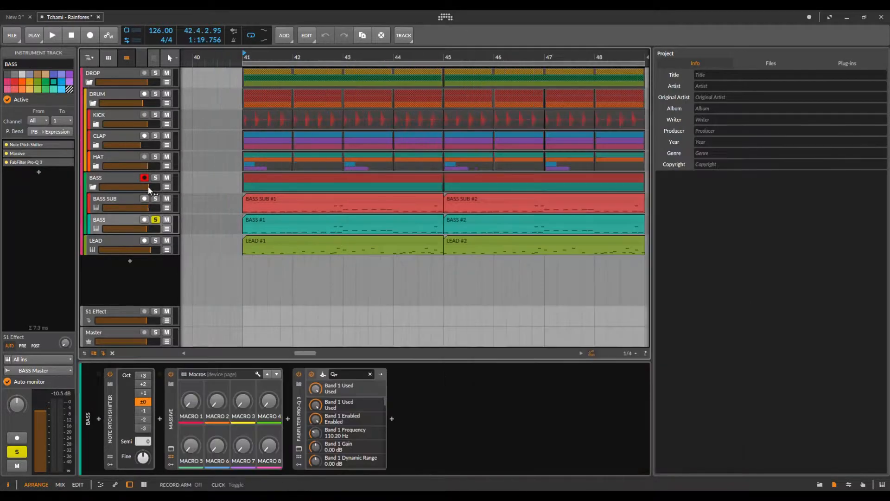
- Disarm recording on the BASS group and check the BASS instrument track's FabFilter Pro-Q 3 window during playback
click(149, 181)
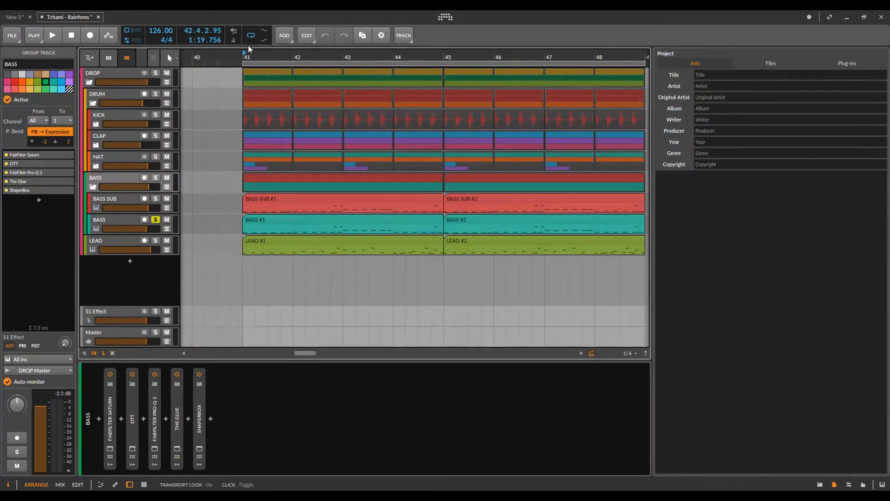
key(space)
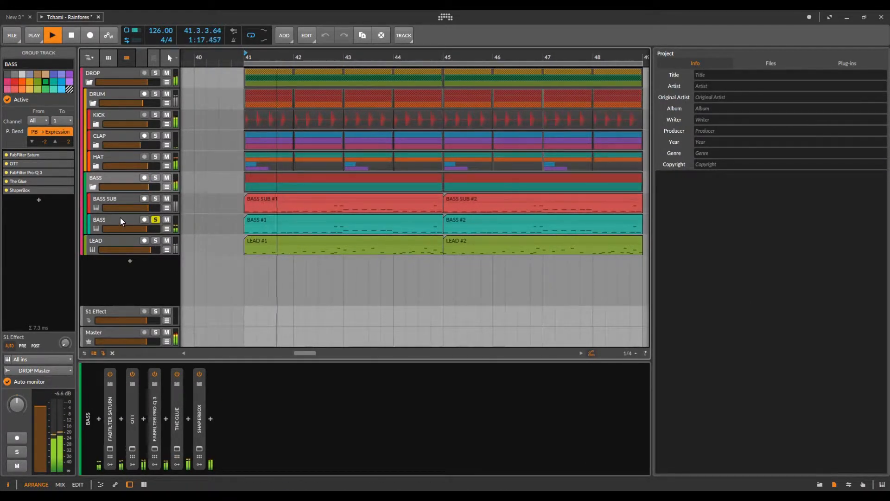
click(121, 218)
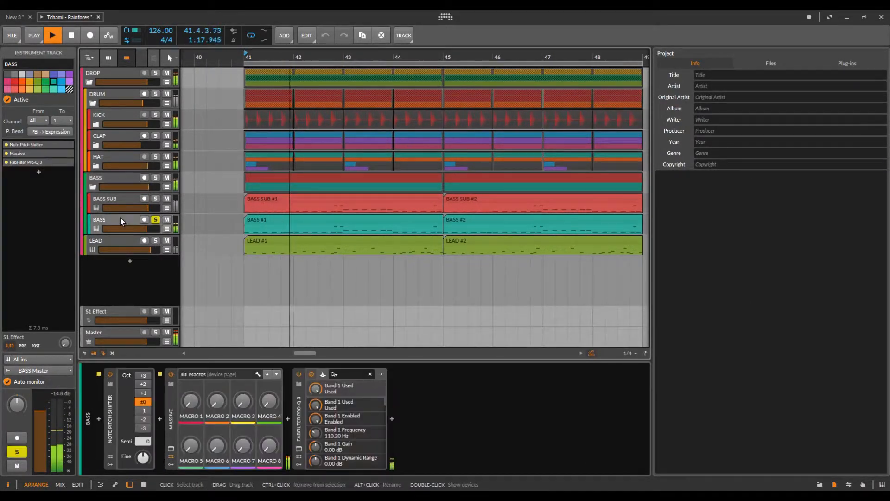
click(299, 449)
click(298, 449)
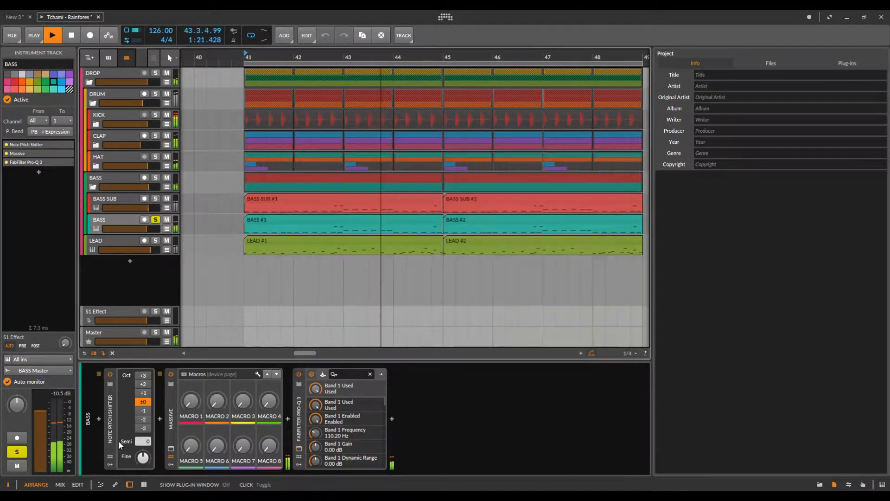
- Open Massive on the BASS instrument track, move its window over the arrangement, and stop playback
click(171, 449)
drag(539, 96, 414, 120)
key(space)
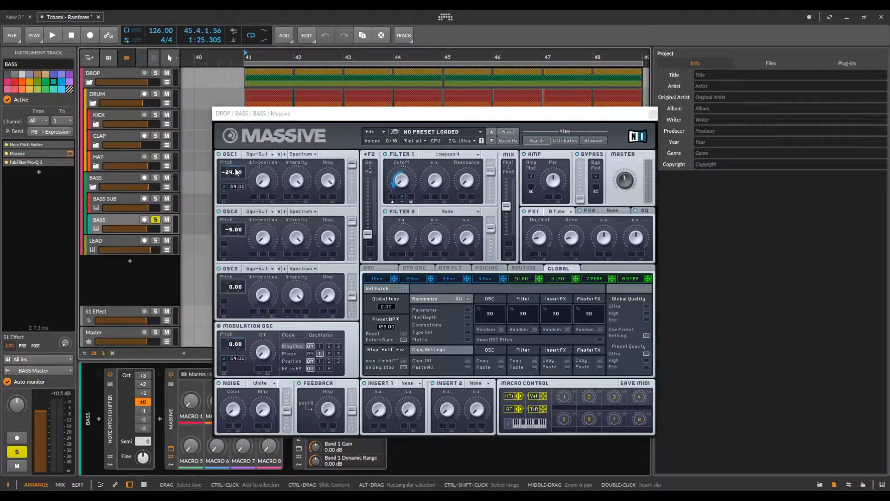
- View envelopes 1 and 2 in the BASS track's Massive and slightly adjust envelope 2's decay during playback
click(378, 278)
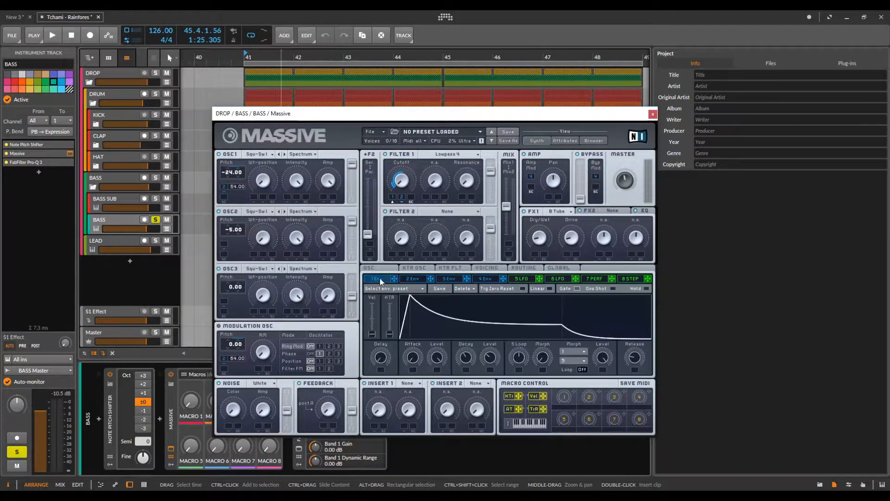
click(412, 278)
key(space)
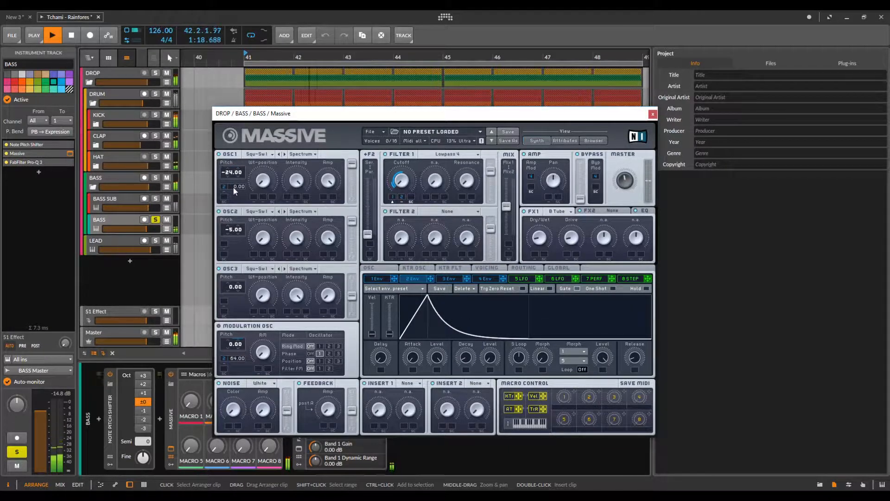
drag(469, 367, 468, 359)
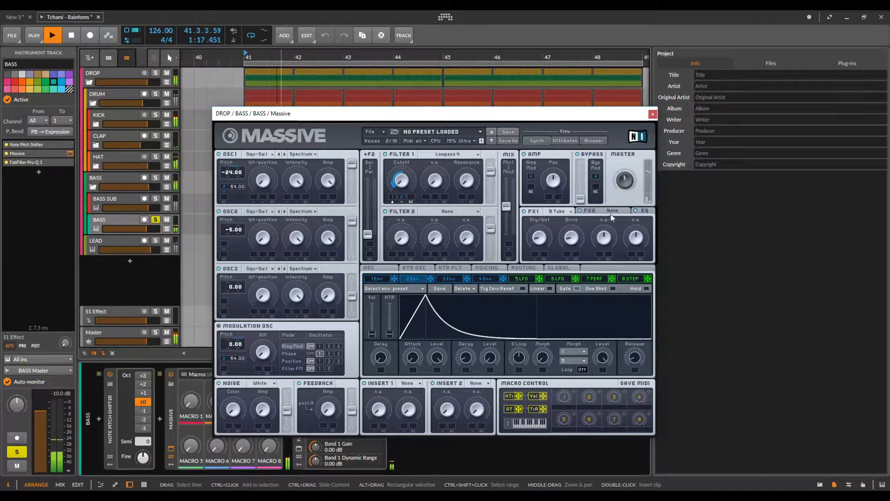
- Examine the EQ and voicing settings in the BASS track's Massive
click(645, 212)
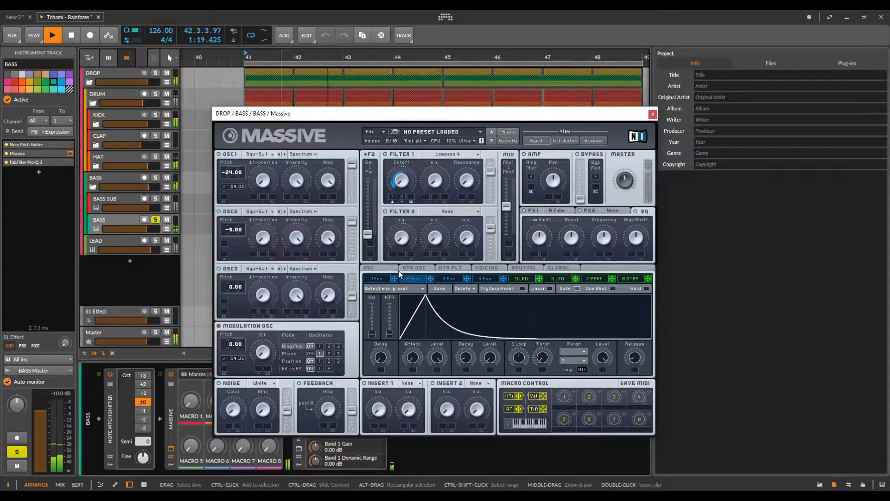
click(483, 268)
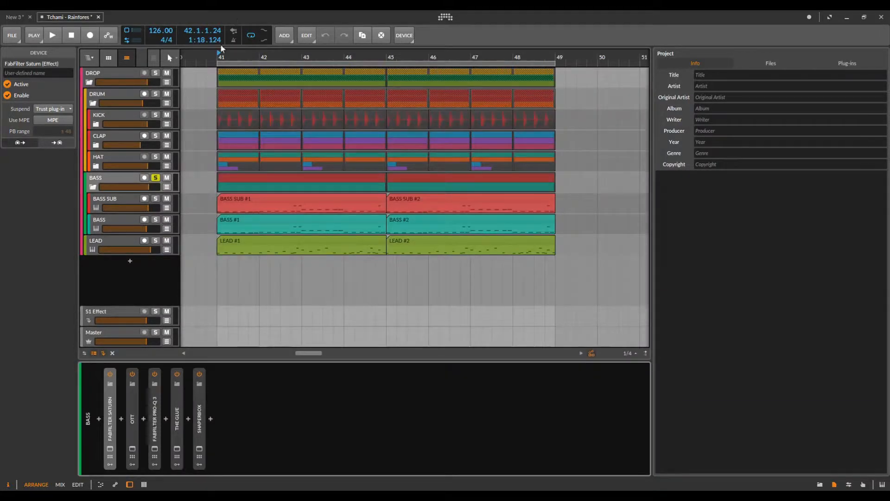
- View the BASS group's Saturn, OTT, Pro-Q 3, The Glue and ShaperBox plug-in windows during playback
key(space)
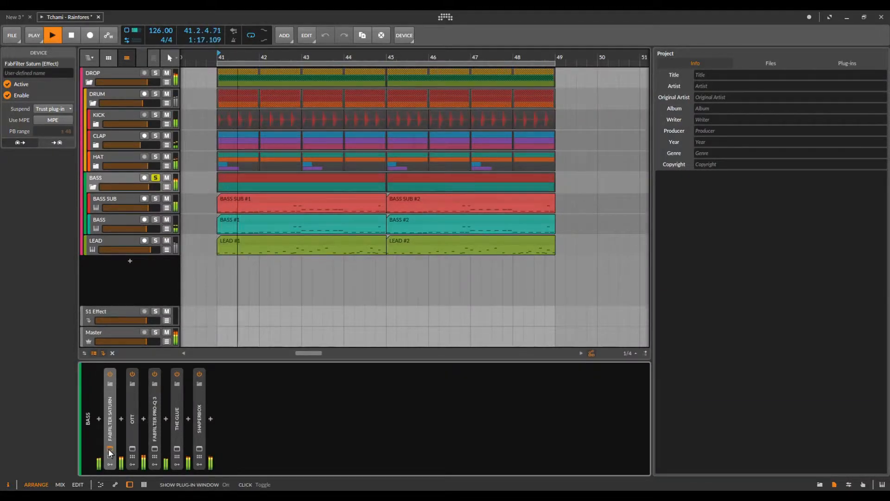
click(132, 448)
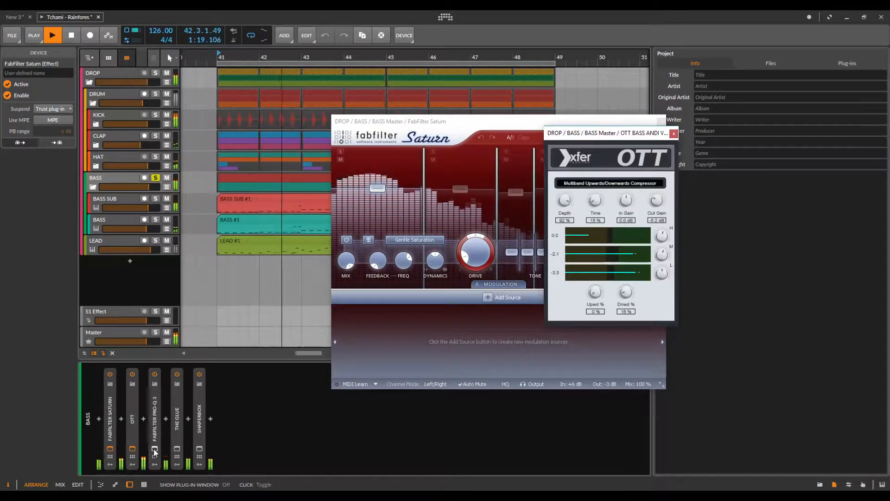
click(154, 449)
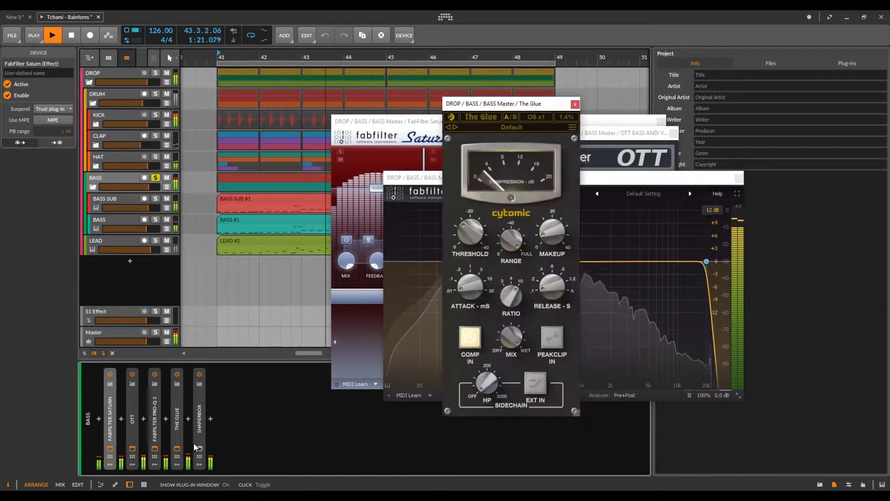
click(199, 448)
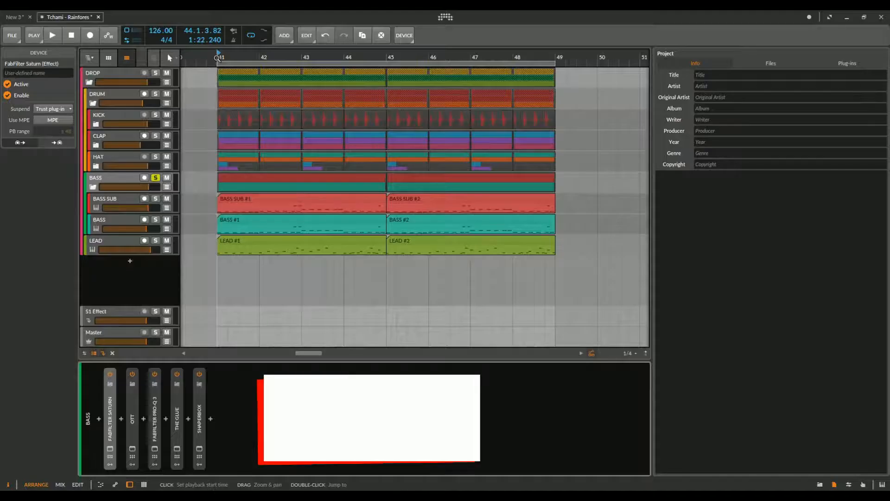
- Toggle FabFilter Saturn off and on during playback of the BASS group to compare the dry and wet sound
key(space)
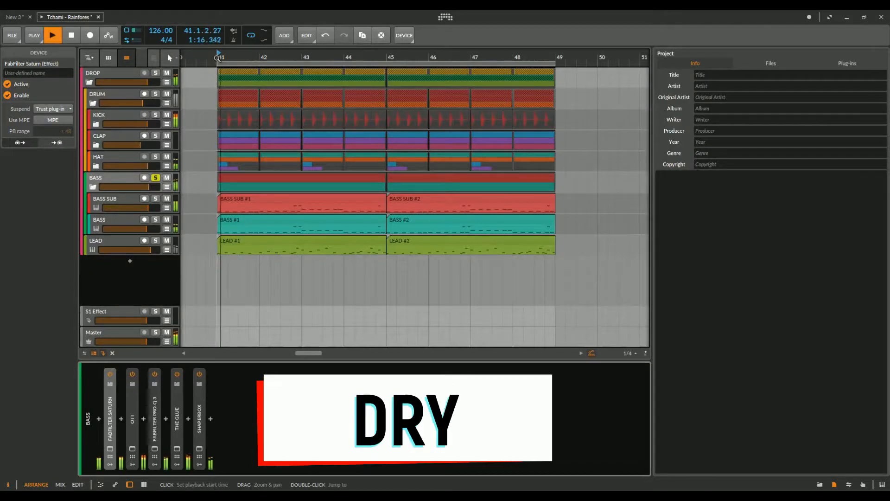
click(109, 375)
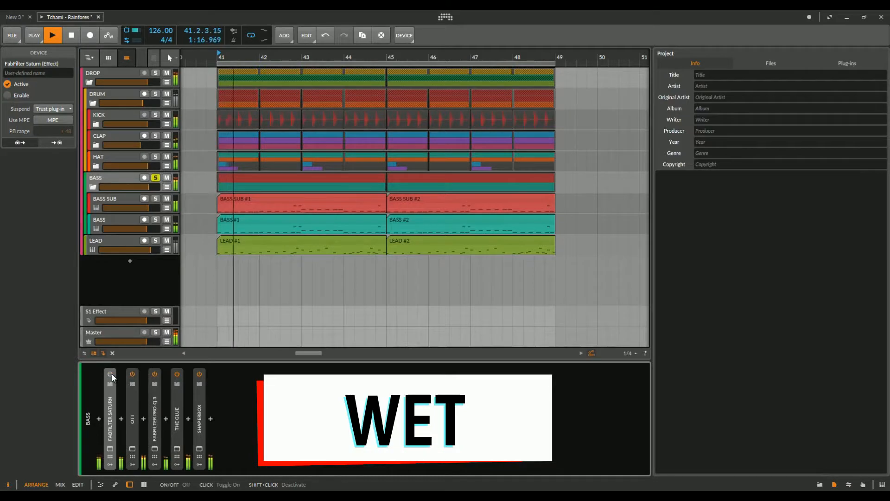
click(110, 375)
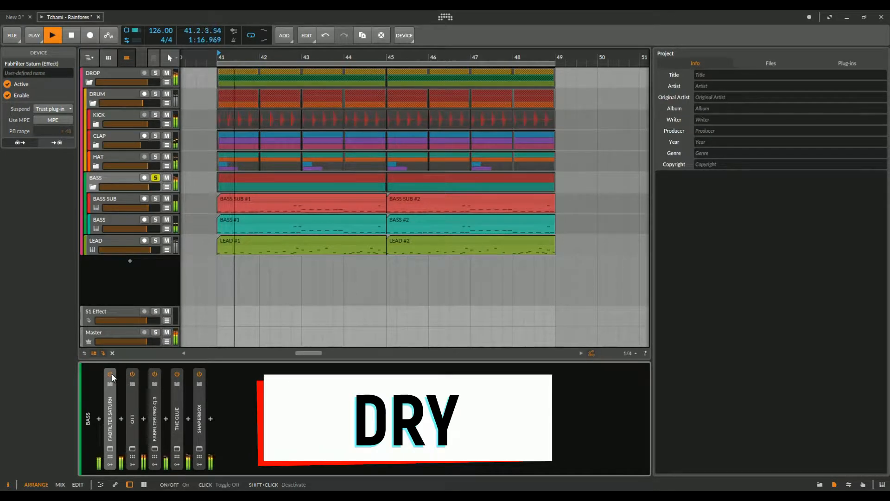
click(112, 375)
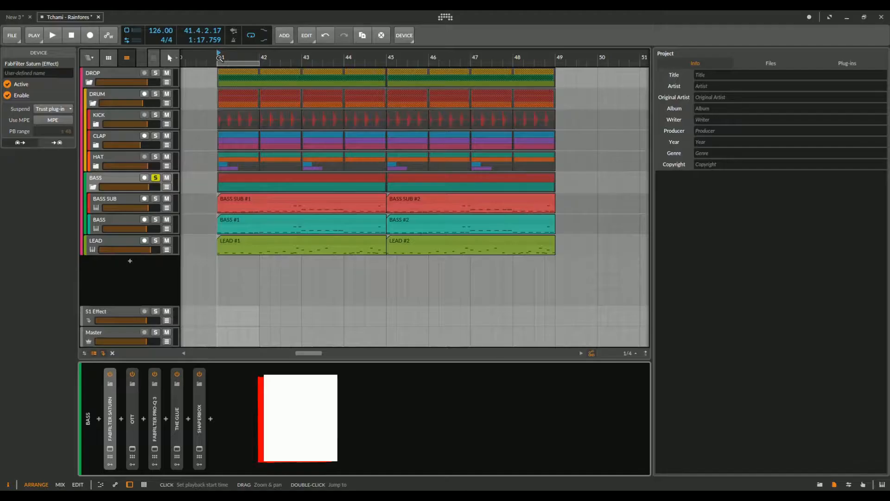
- Toggle OTT off and on during playback of the BASS group to compare the sound, and view its settings
key(space)
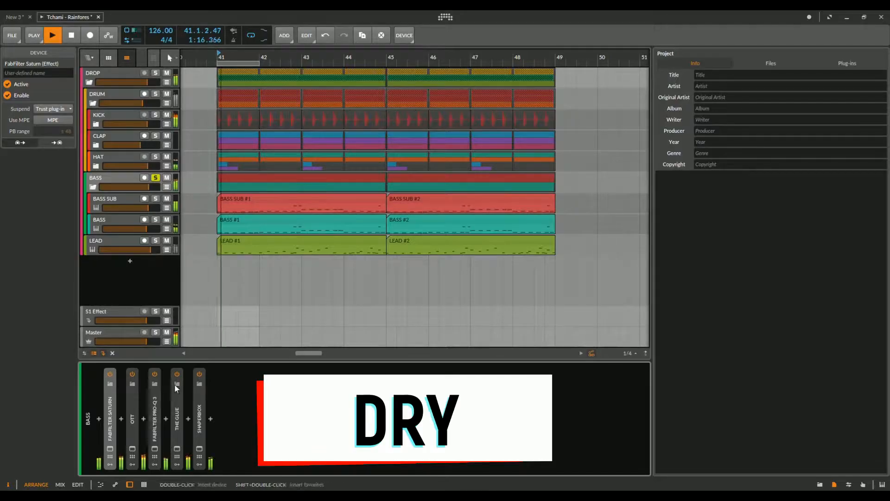
click(133, 375)
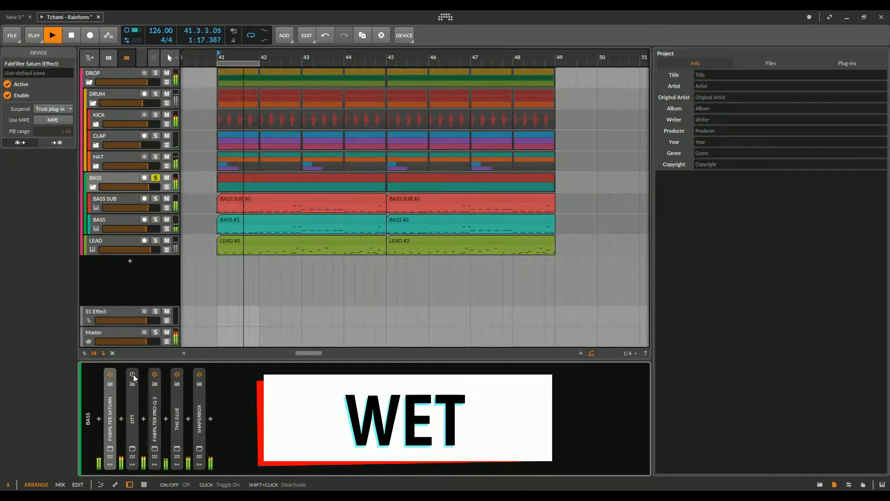
click(132, 375)
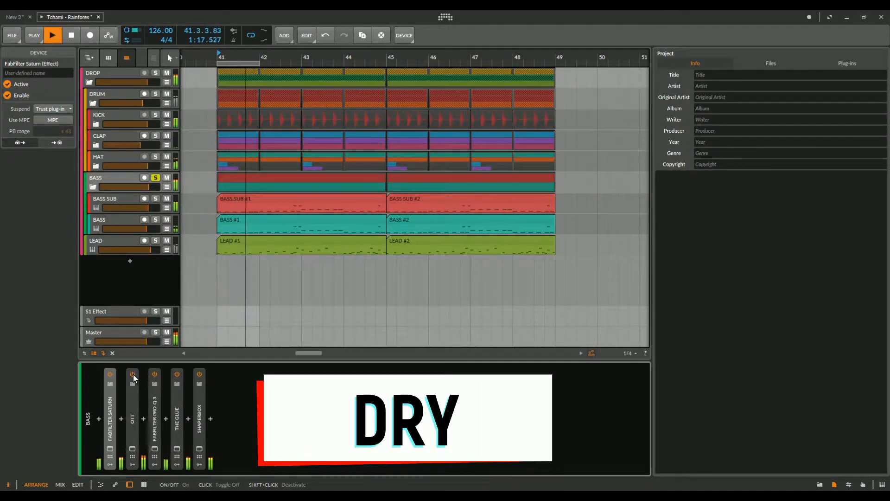
click(133, 374)
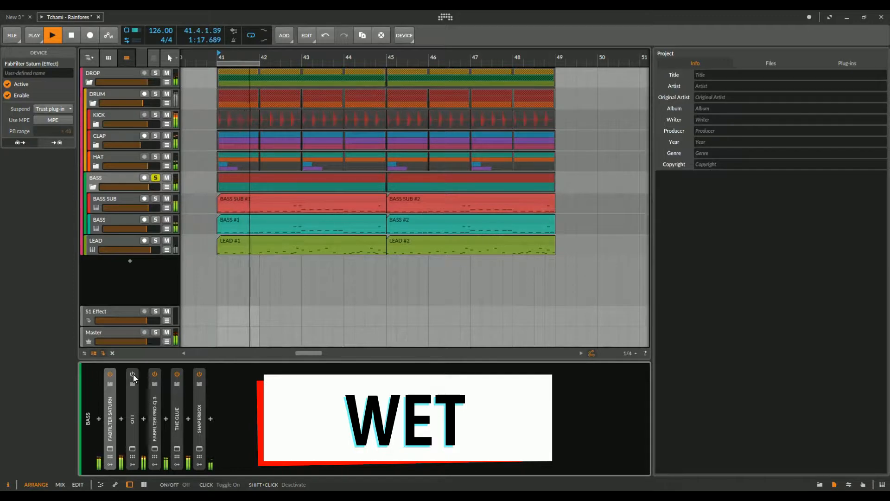
key(space)
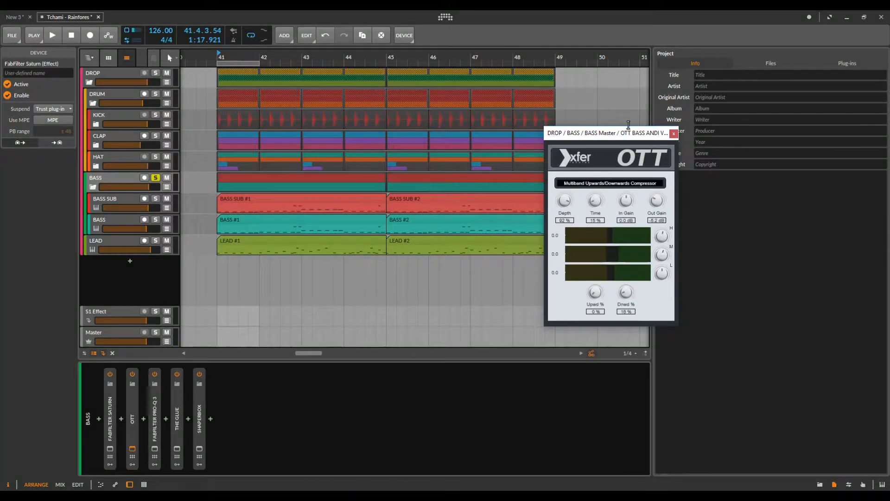
drag(613, 136, 598, 144)
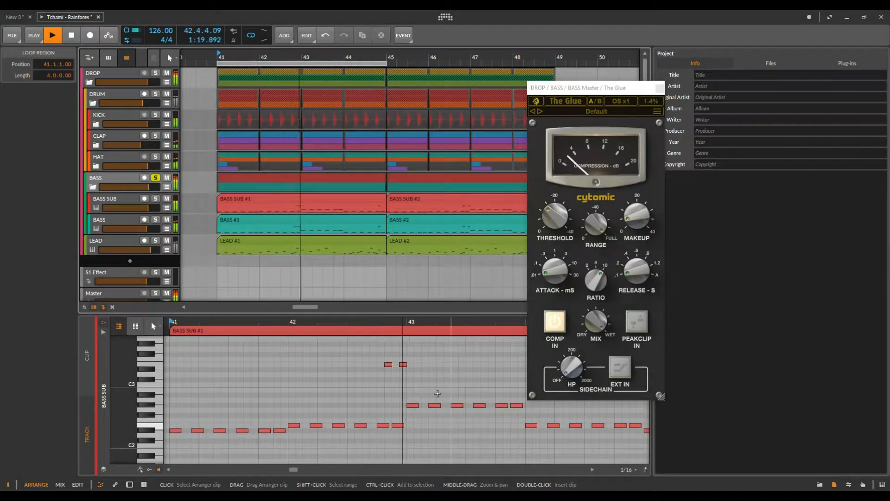
- Examine the compression meter, threshold and range of The Glue on the BASS group during playback
mouse_move(538, 223)
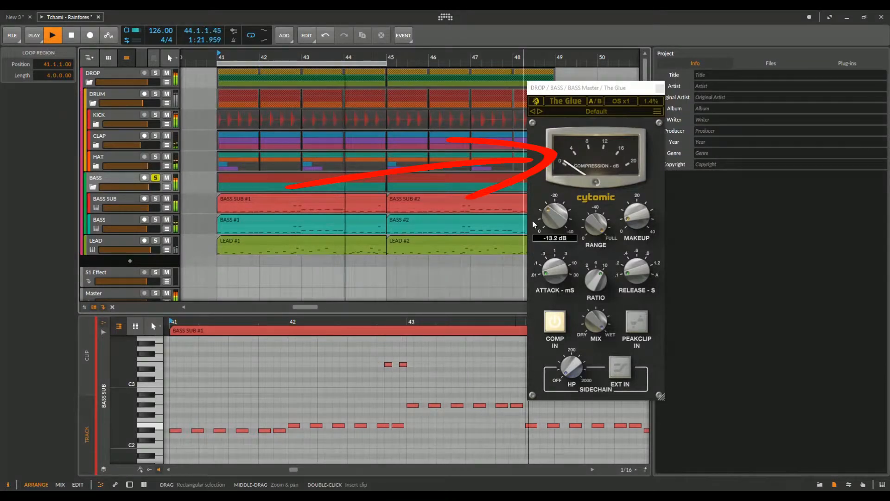
mouse_move(599, 219)
key(space)
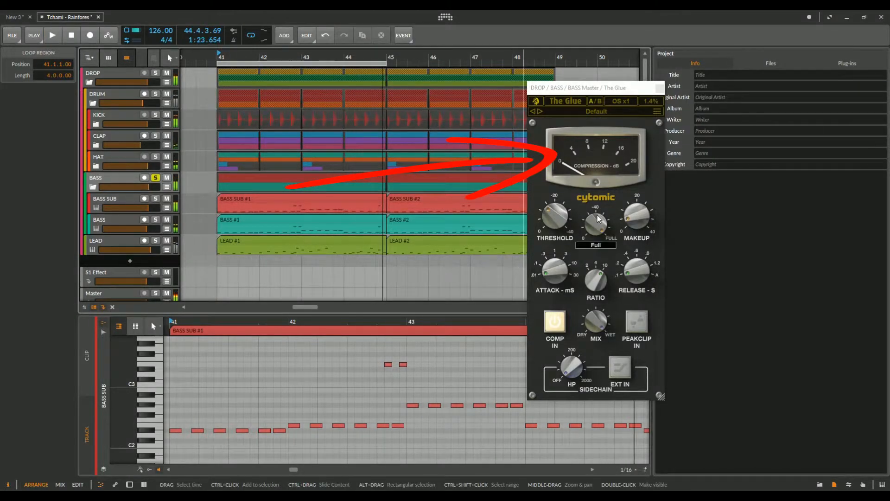
- Show the BASS group's effect chain and toggle ShaperBox off and on during playback to compare the sound
double_click(118, 179)
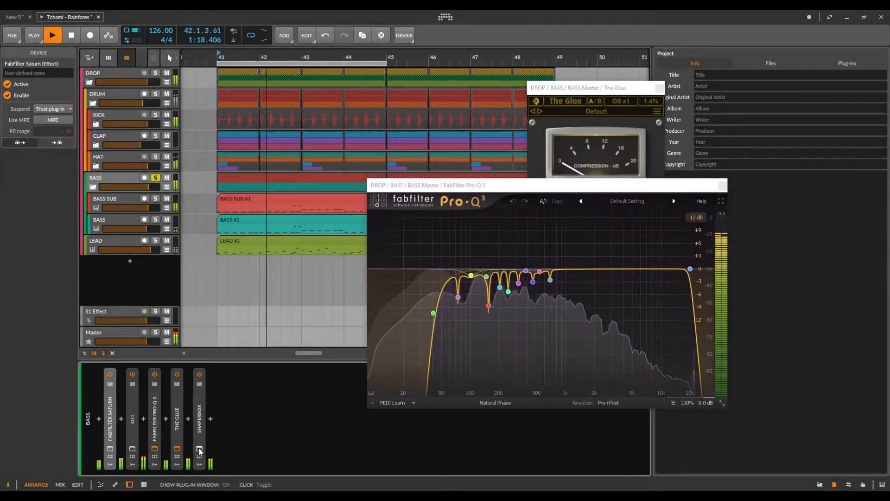
click(199, 383)
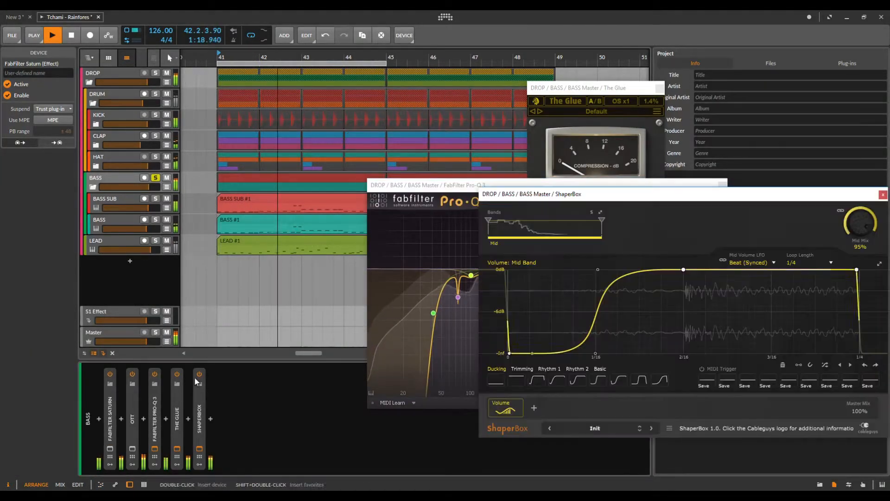
click(199, 374)
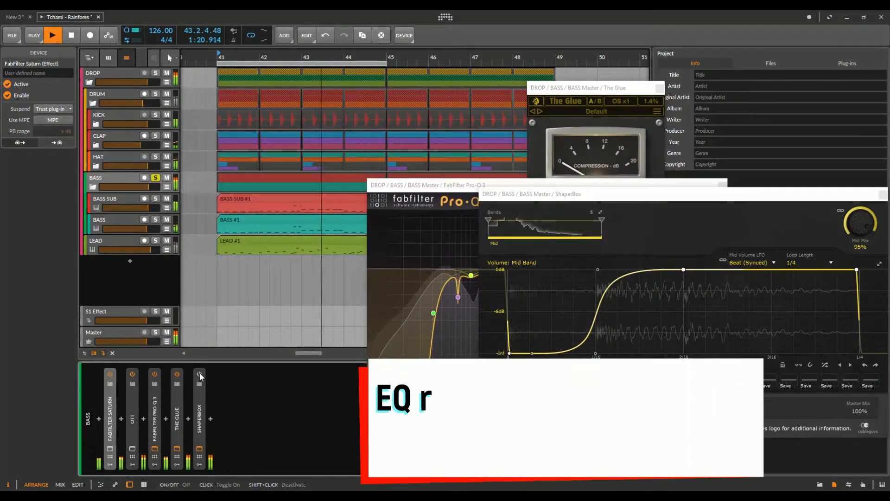
click(199, 372)
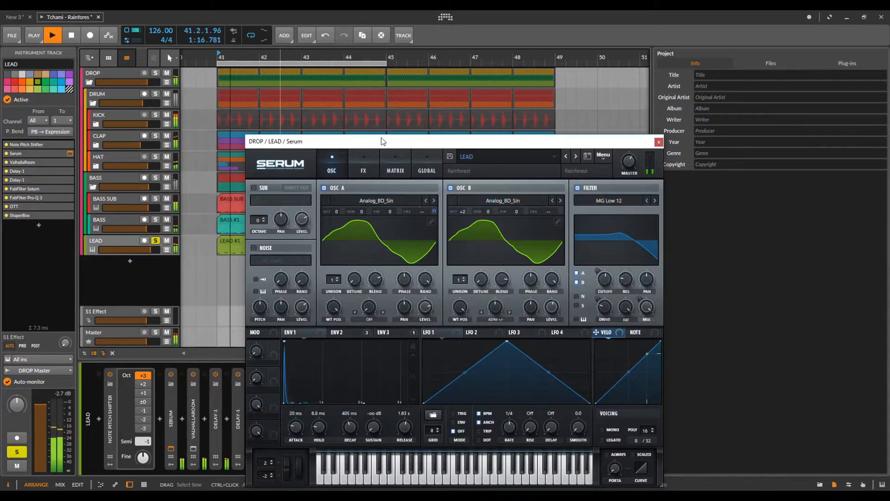
- View the LEAD track's Serum patch and the early and late reverb settings of its ValhallaRoom during playback
drag(381, 138, 496, 113)
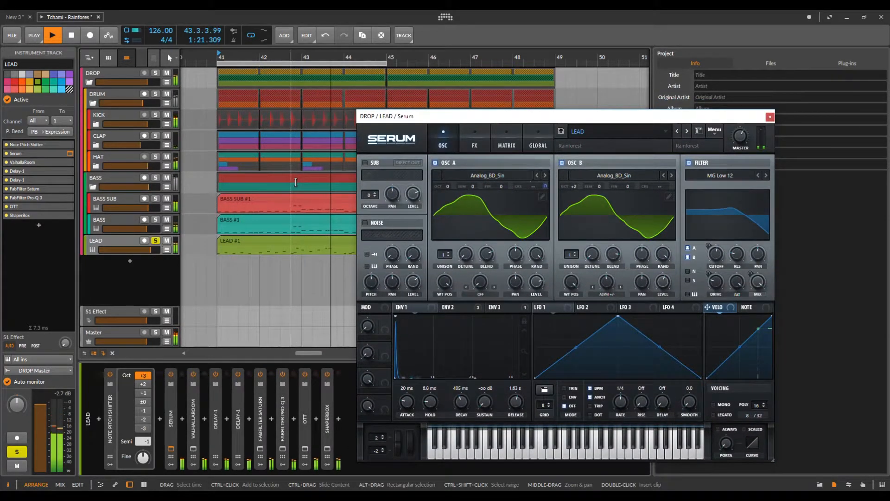
click(770, 117)
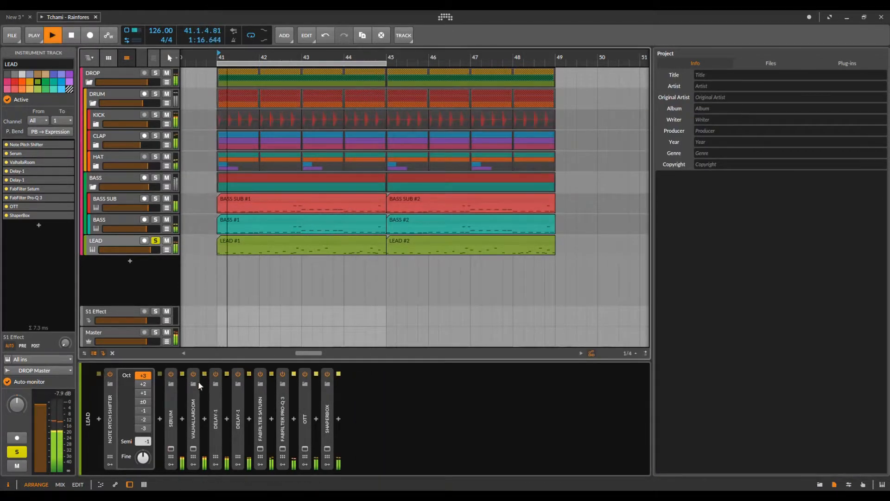
click(194, 448)
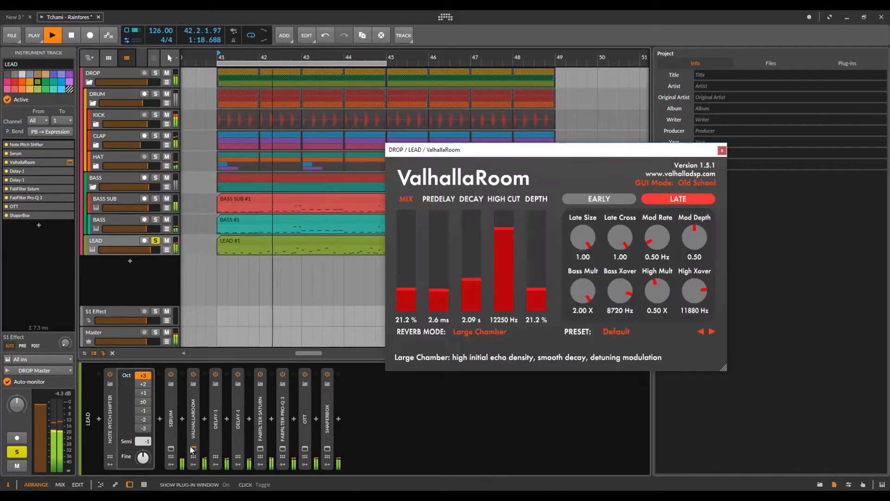
click(599, 199)
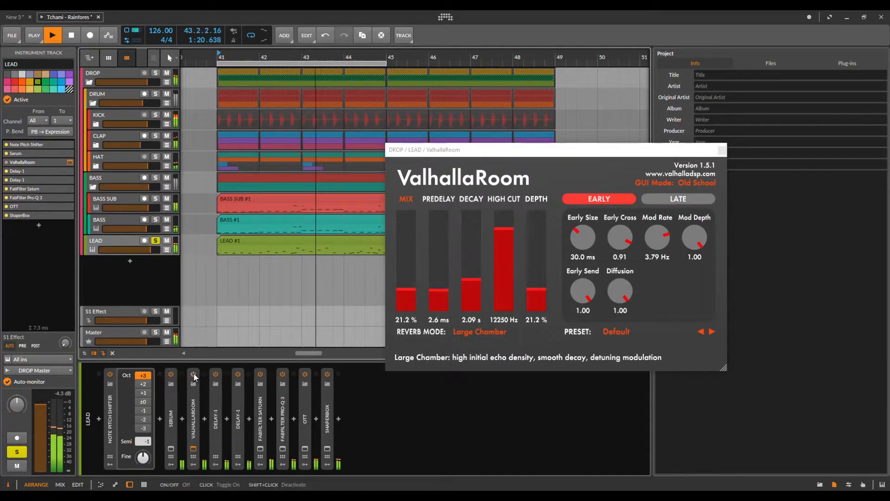
click(685, 200)
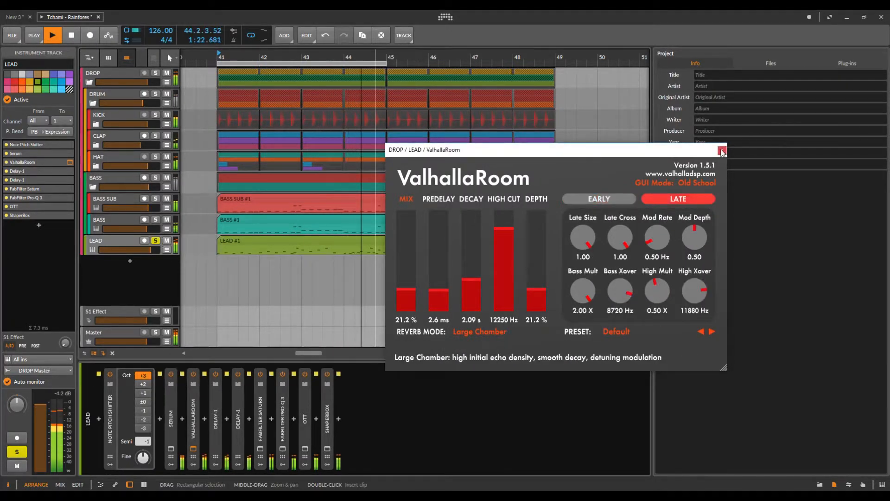
click(722, 151)
key(space)
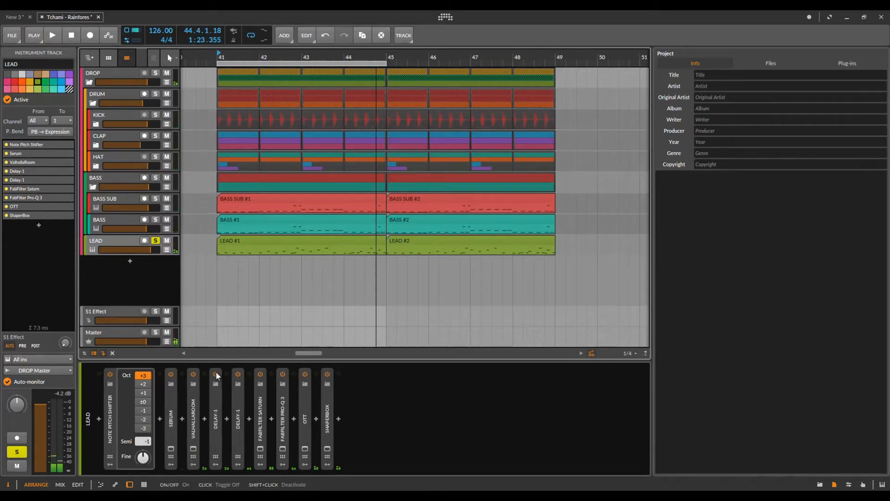
- Bypass the LEAD track's two Delay-1 devices, expand them to show their settings, and listen without the delays
click(239, 374)
key(space)
double_click(217, 416)
double_click(323, 417)
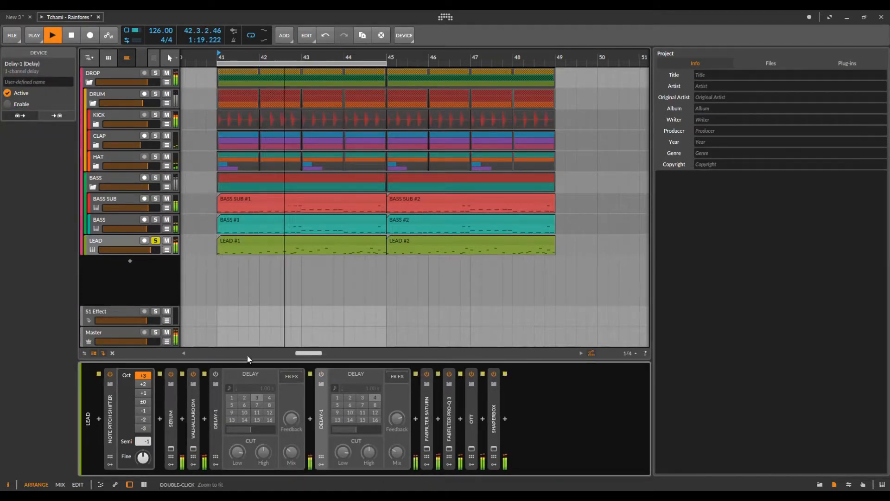
key(space)
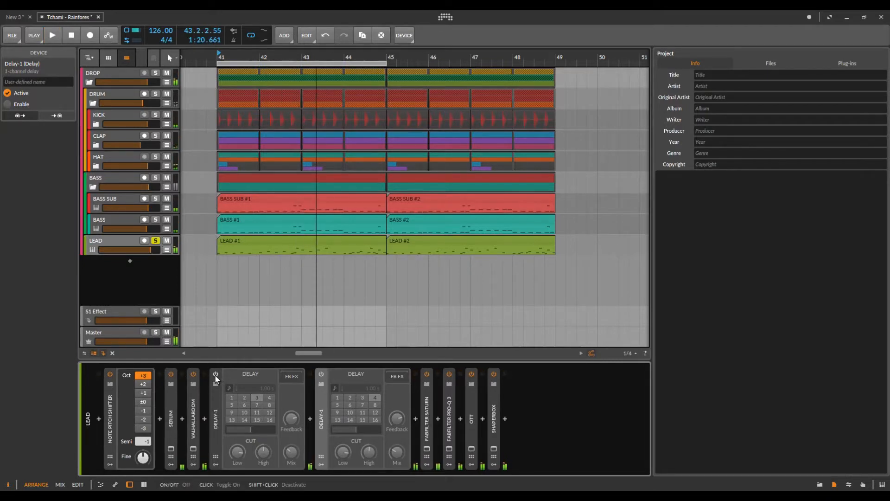
- Enable both Delay-1 devices on the LEAD track and play the loop to hear them together
click(215, 374)
click(323, 373)
key(space)
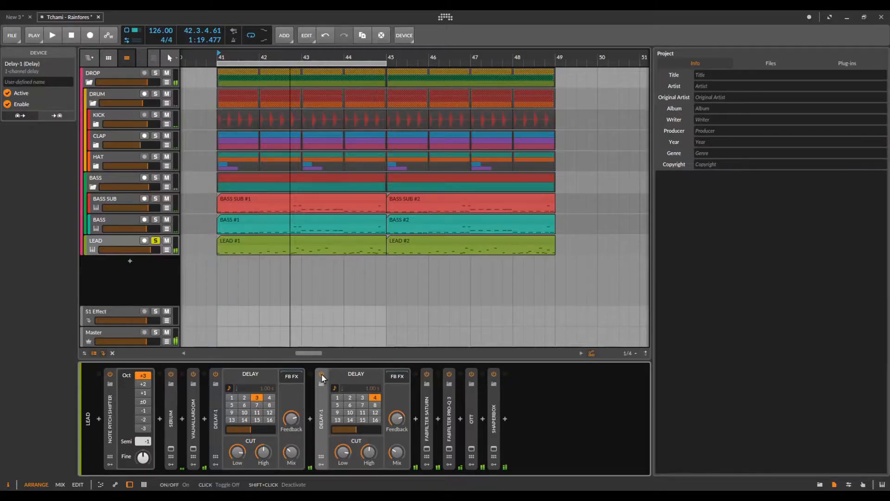
- Audition each LEAD Delay-1 separately, the first with beat time 3 alone, and the second with beat time 4 alone
click(322, 374)
key(space)
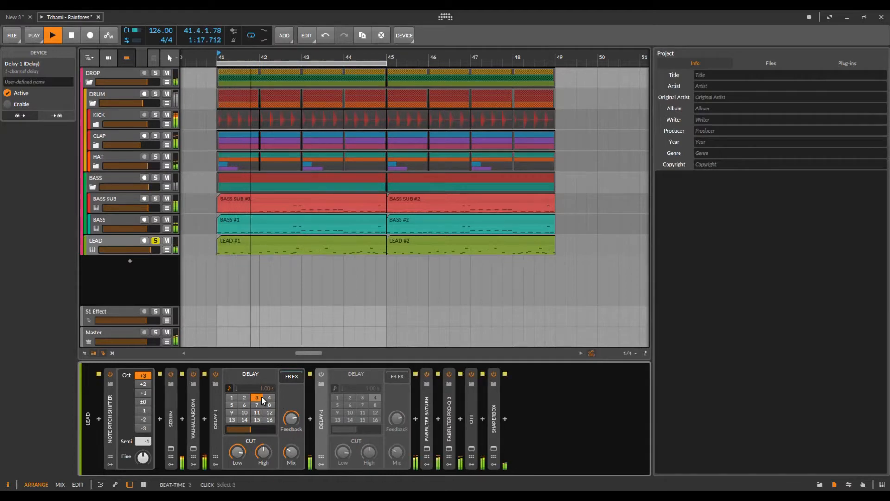
key(space)
click(216, 374)
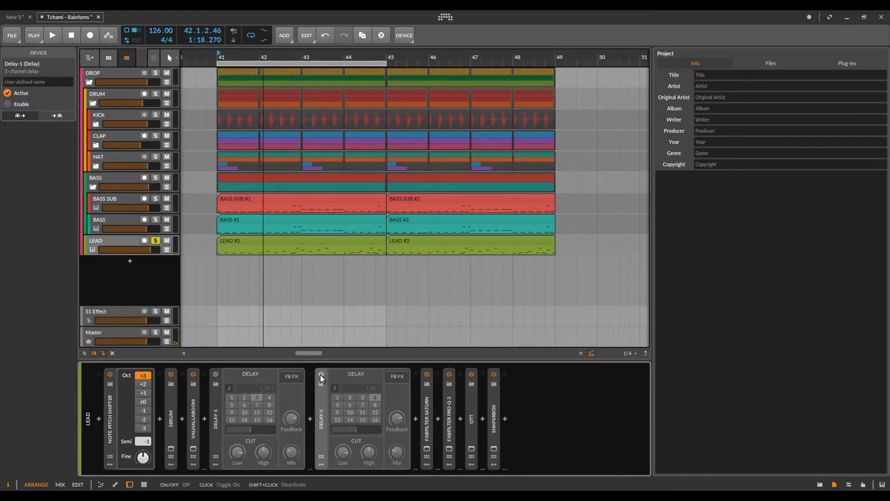
click(321, 373)
key(space)
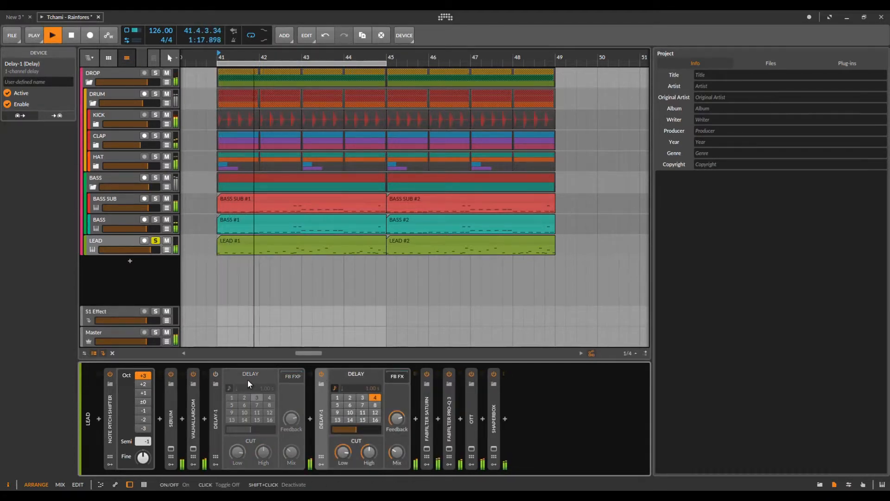
- Re-enable the first Delay-1 on the LEAD track and collapse both delay devices
click(216, 374)
double_click(217, 401)
double_click(236, 406)
- Bypass ValhallaRoom and both Delay-1 devices on the LEAD track during playback, and re-enable all three
click(193, 374)
click(238, 374)
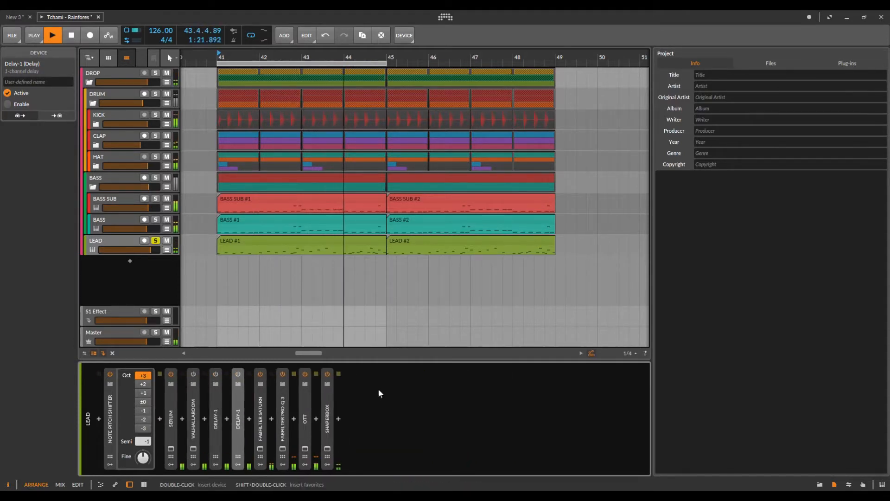
click(238, 373)
click(215, 373)
click(194, 374)
- View the LEAD track's FabFilter Saturn and toggle it off and on during playback to compare the sound
key(space)
key(space)
click(260, 449)
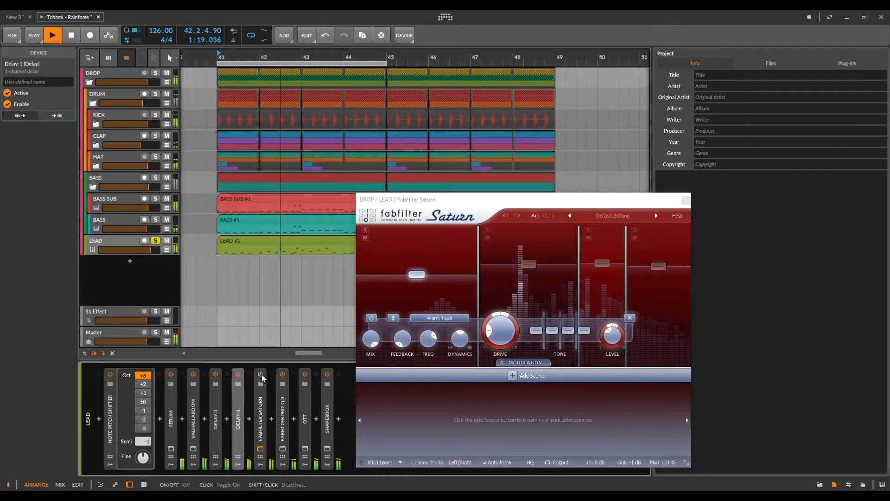
click(260, 374)
click(260, 374)
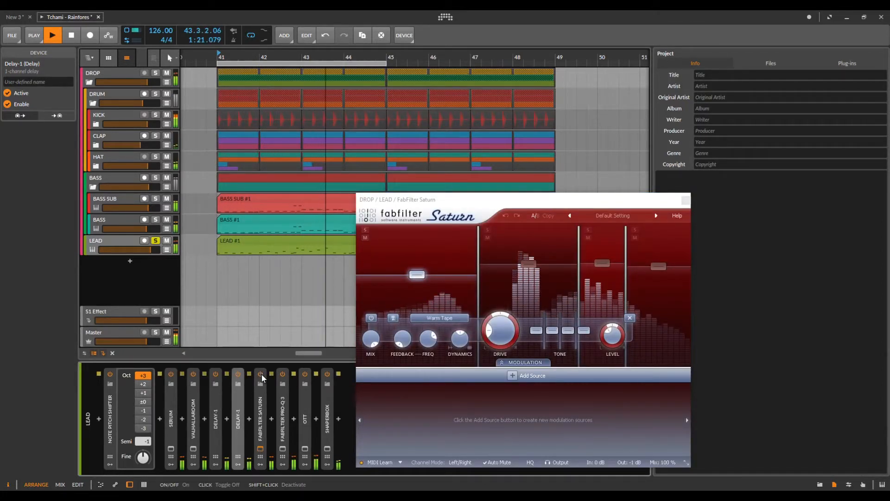
- Toggle the LEAD track's FabFilter Pro-Q 3 during playback, view its EQ curve beside Saturn, and close both plug-in windows
click(283, 375)
click(283, 375)
click(282, 449)
drag(463, 145, 726, 229)
drag(594, 198, 491, 200)
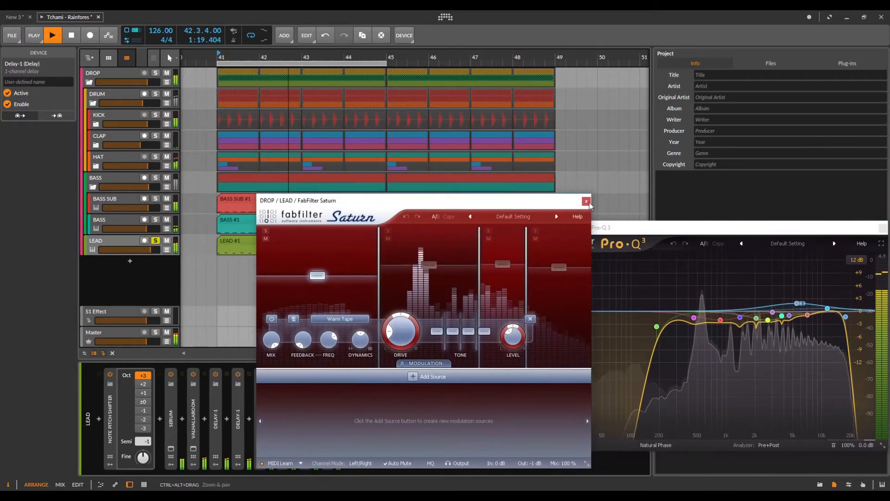
click(585, 201)
click(883, 228)
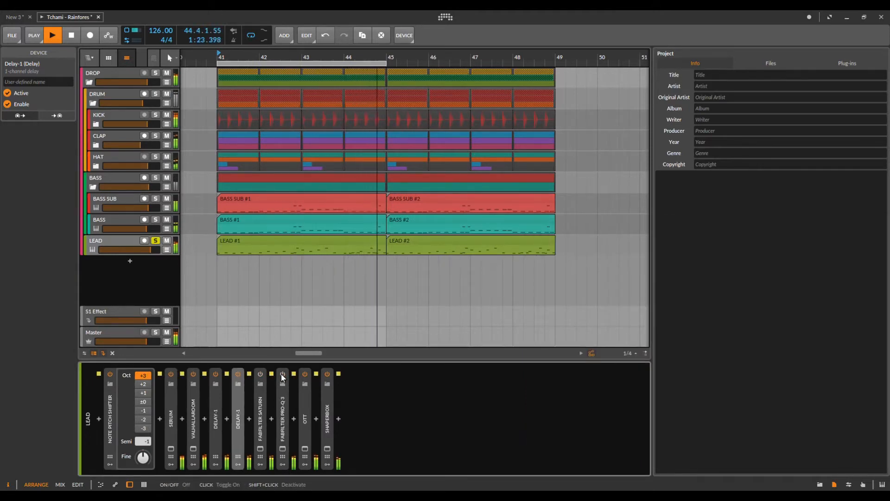
click(282, 374)
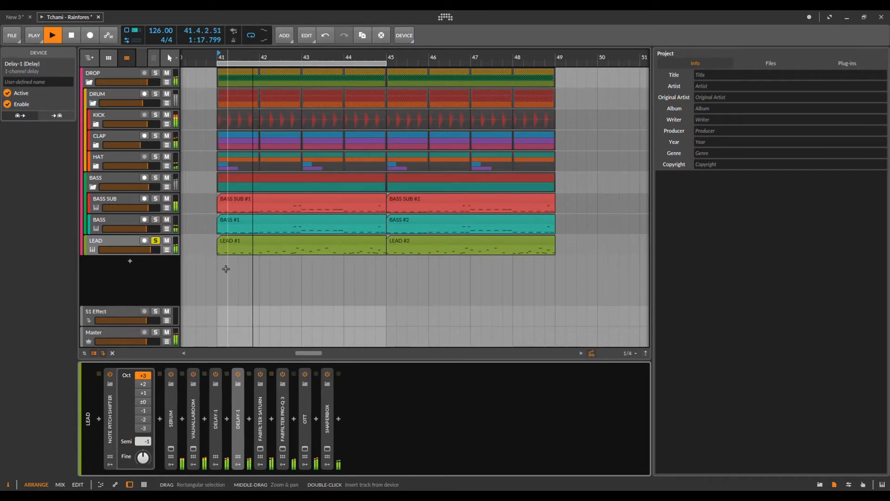
- View the LEAD track's OTT settings and toggle OTT off and on during playback to compare the sound
key(space)
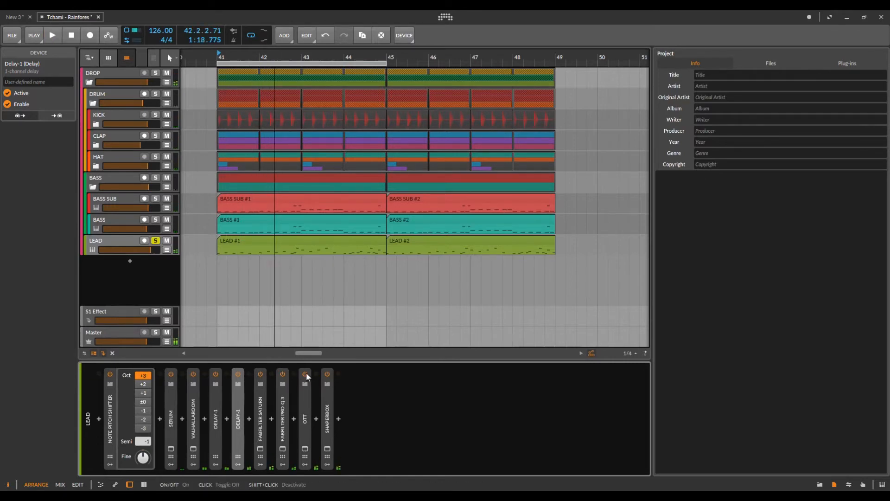
click(305, 374)
key(space)
click(306, 383)
click(304, 381)
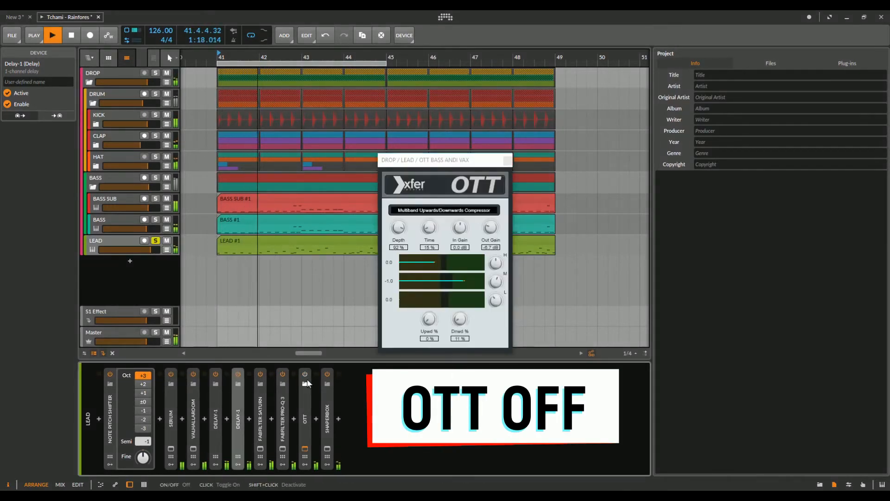
click(306, 377)
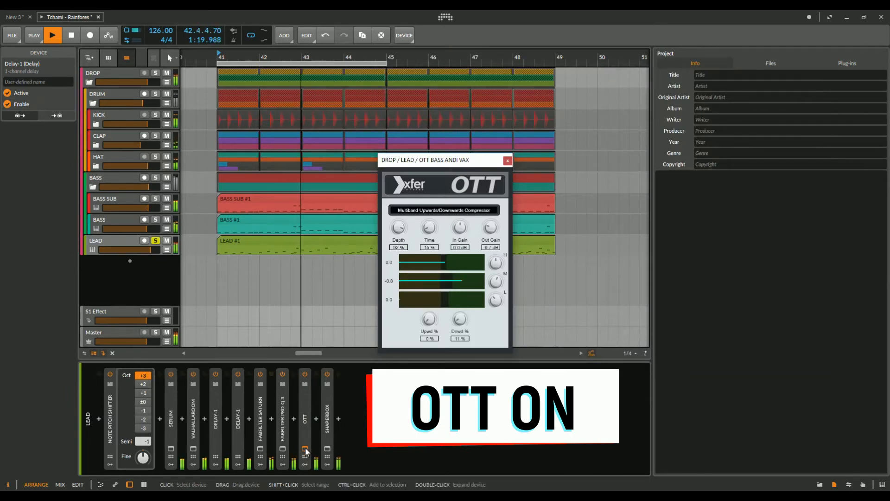
click(305, 374)
click(305, 373)
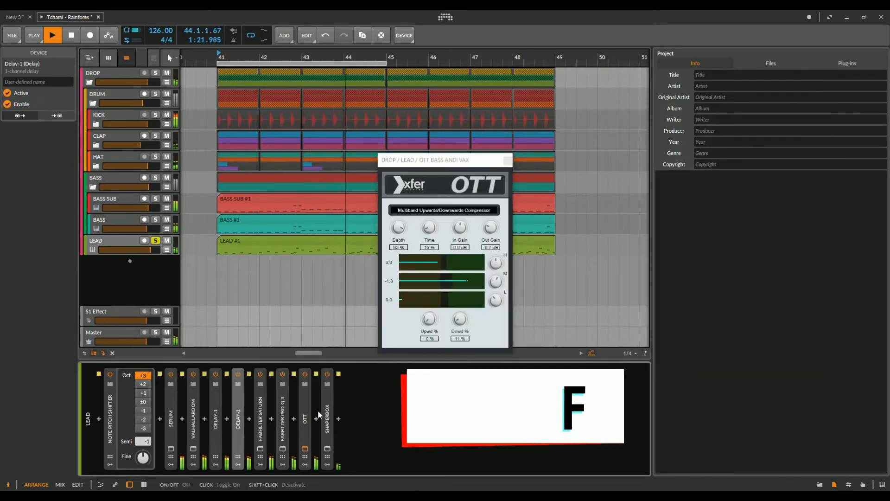
- View the LEAD track's ShaperBox volume curve, listen with ShaperBox bypassed, and close the ShaperBox and OTT windows
click(327, 384)
drag(388, 250, 574, 176)
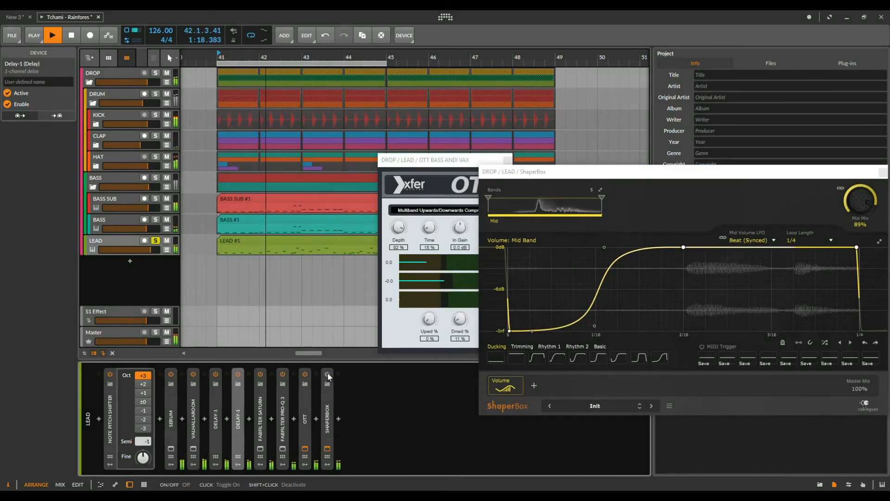
drag(632, 168, 552, 174)
click(802, 179)
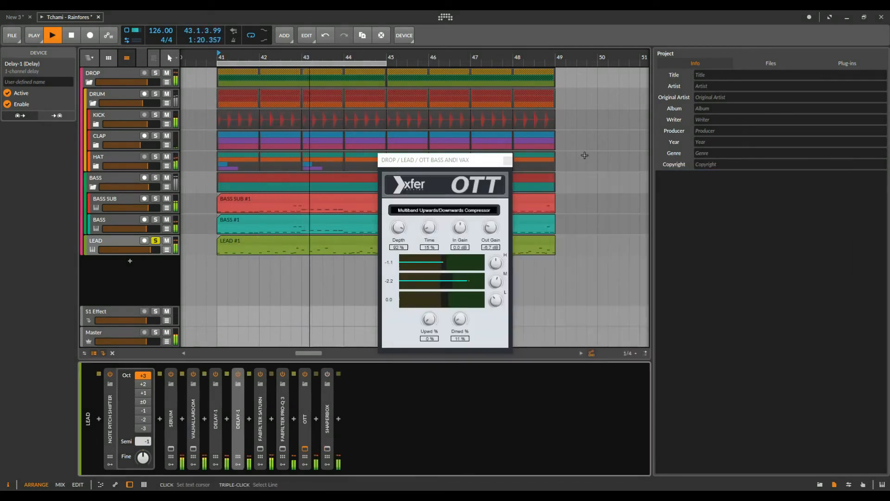
click(508, 161)
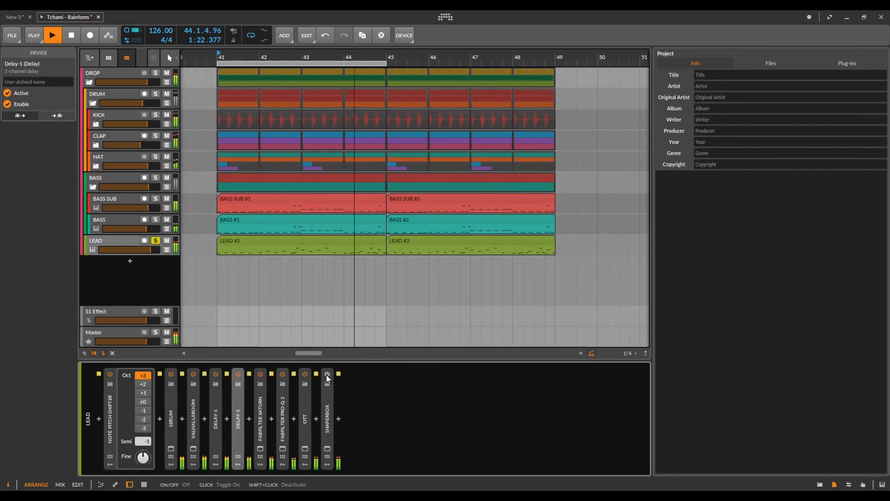